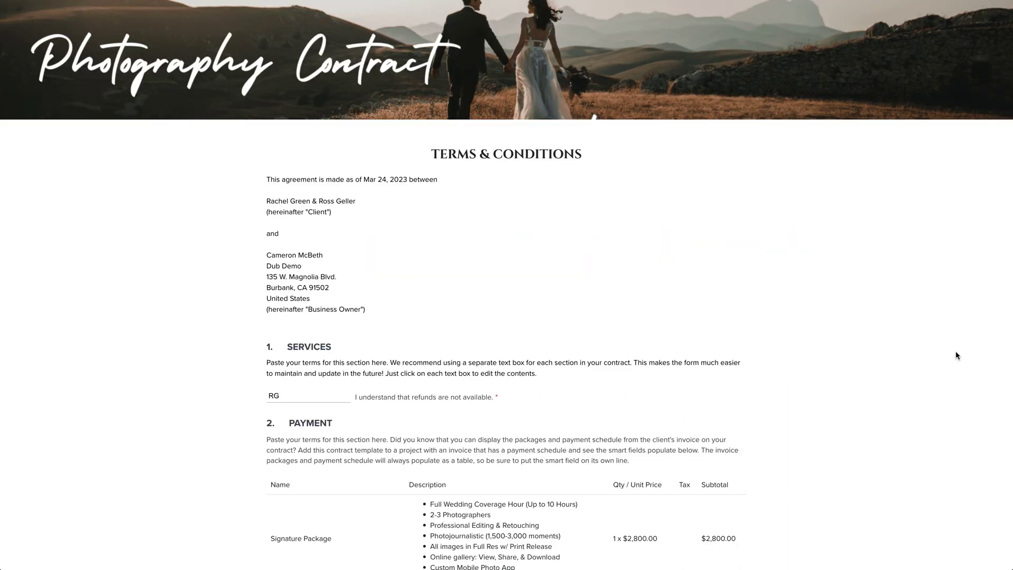
# Leave the wedding project's invoices and show its attached forms.
pyautogui.scroll(-2, 957, 355)
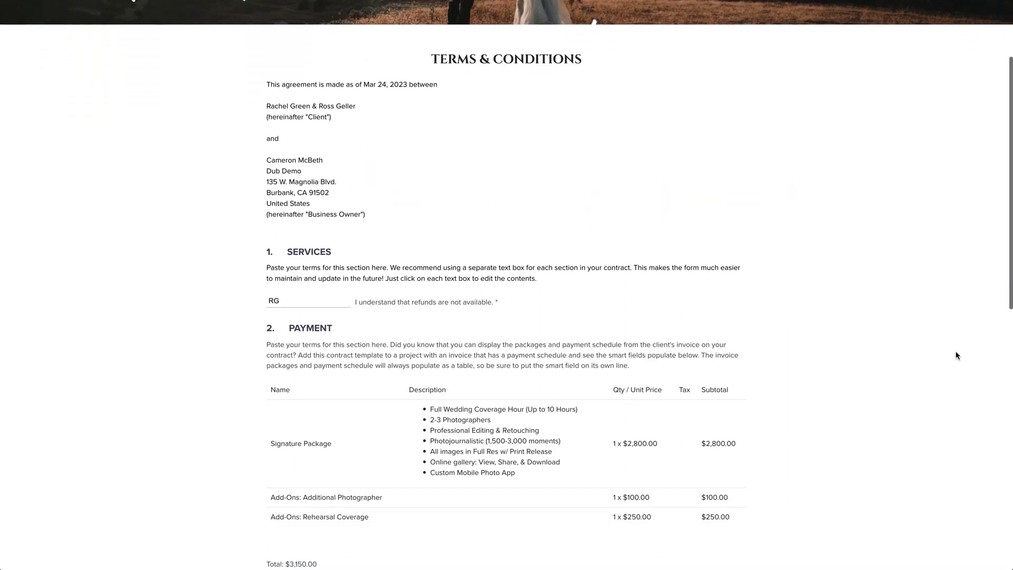
pyautogui.scroll(-3, 957, 355)
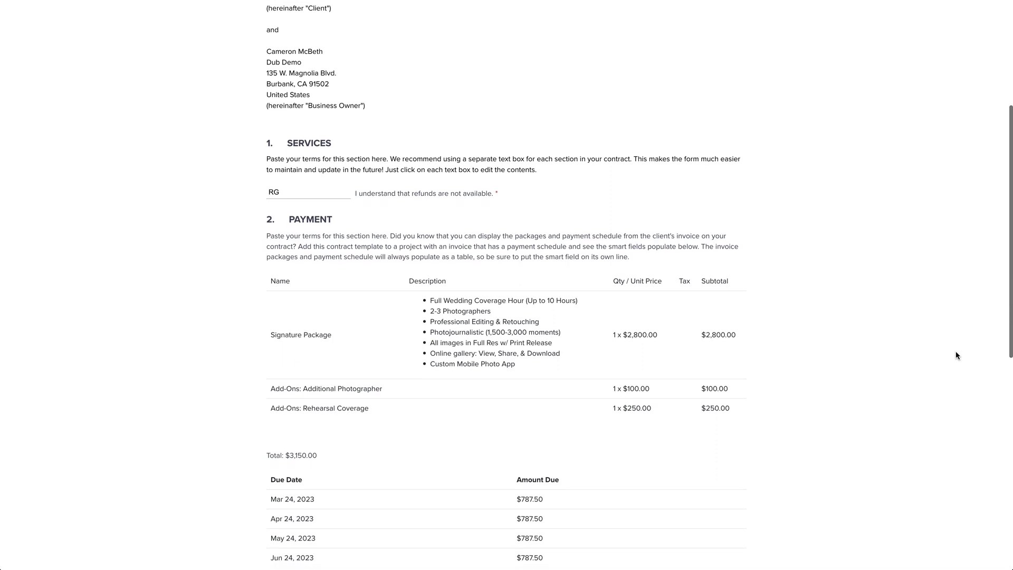
pyautogui.scroll(-3, 956, 355)
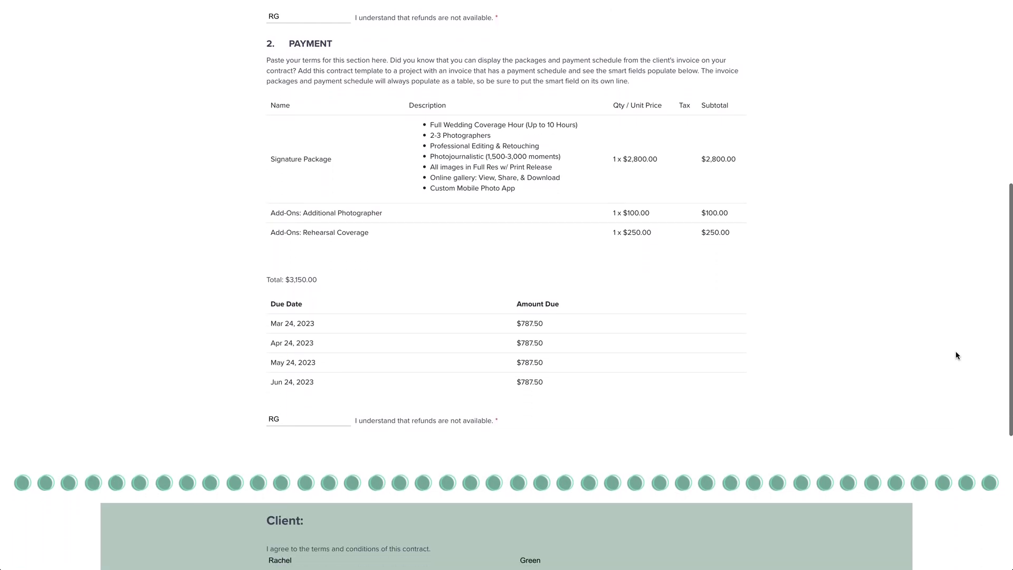
pyautogui.scroll(-3, 957, 356)
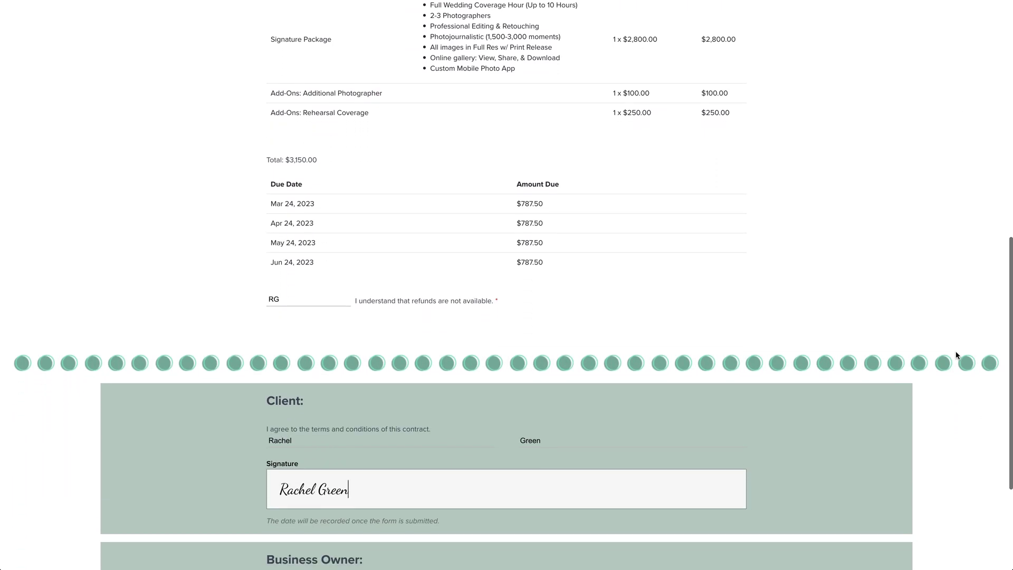
pyautogui.scroll(1, 957, 355)
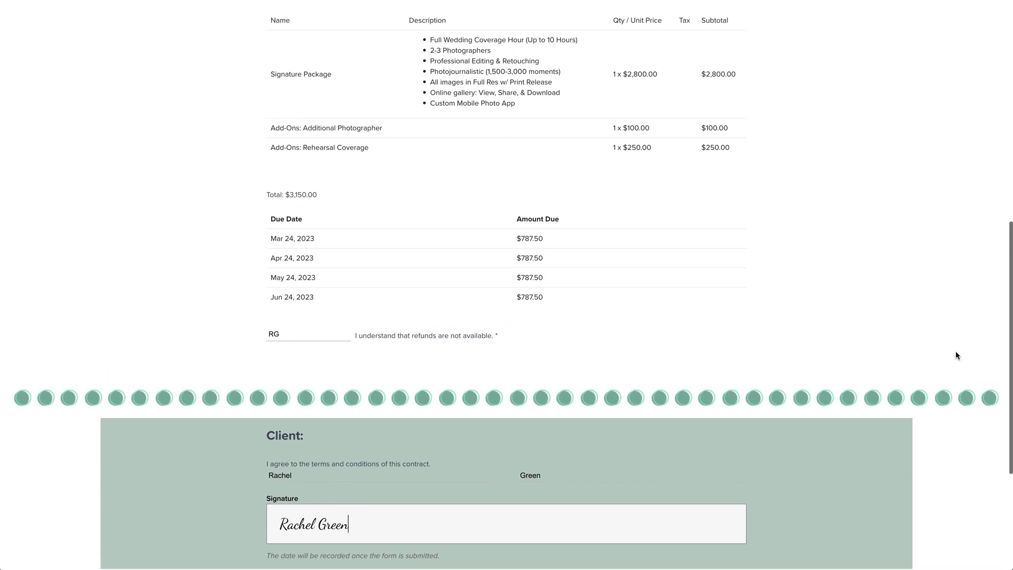
pyautogui.scroll(2, 957, 355)
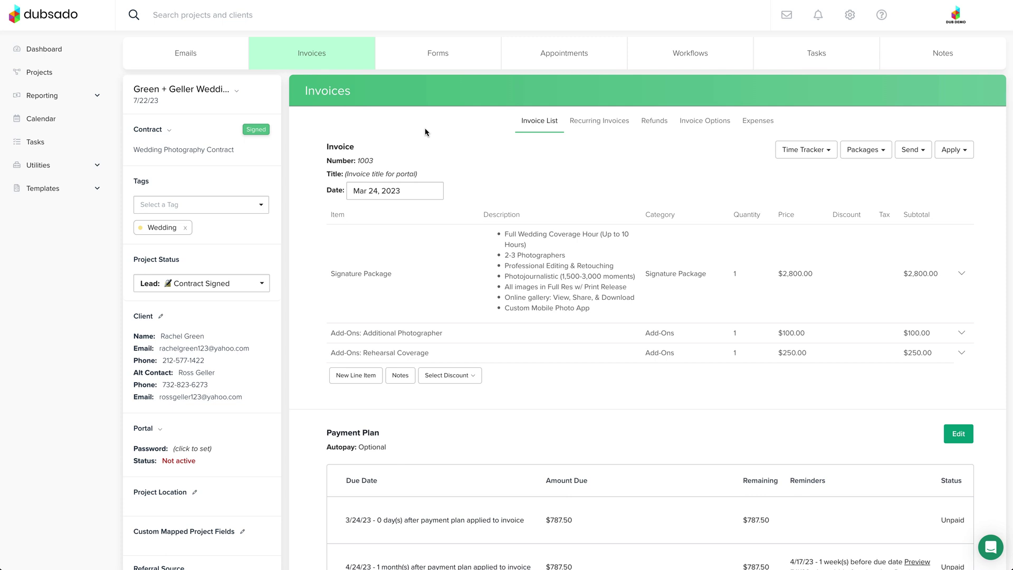
pyautogui.click(422, 64)
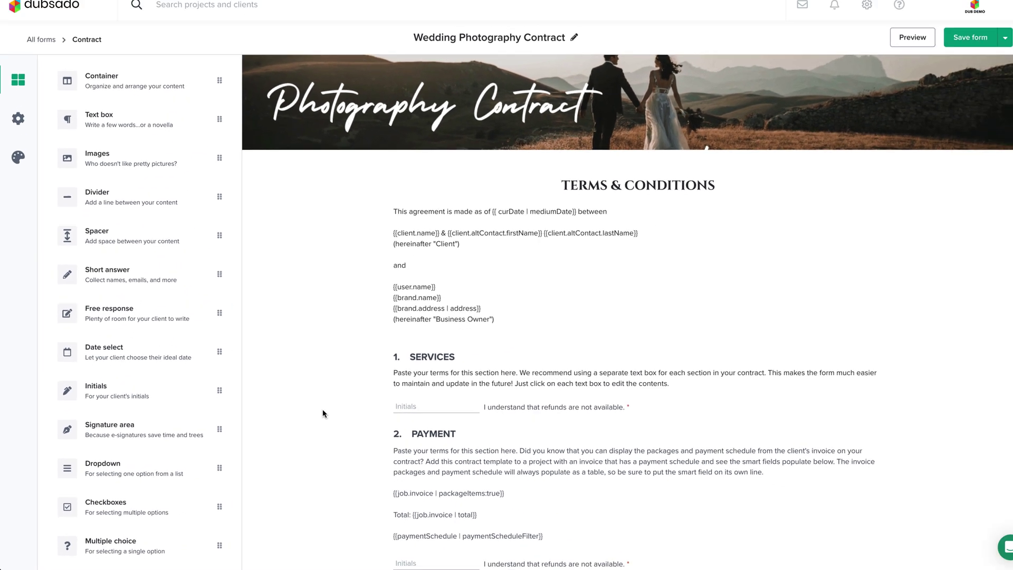
pyautogui.scroll(-3, 323, 414)
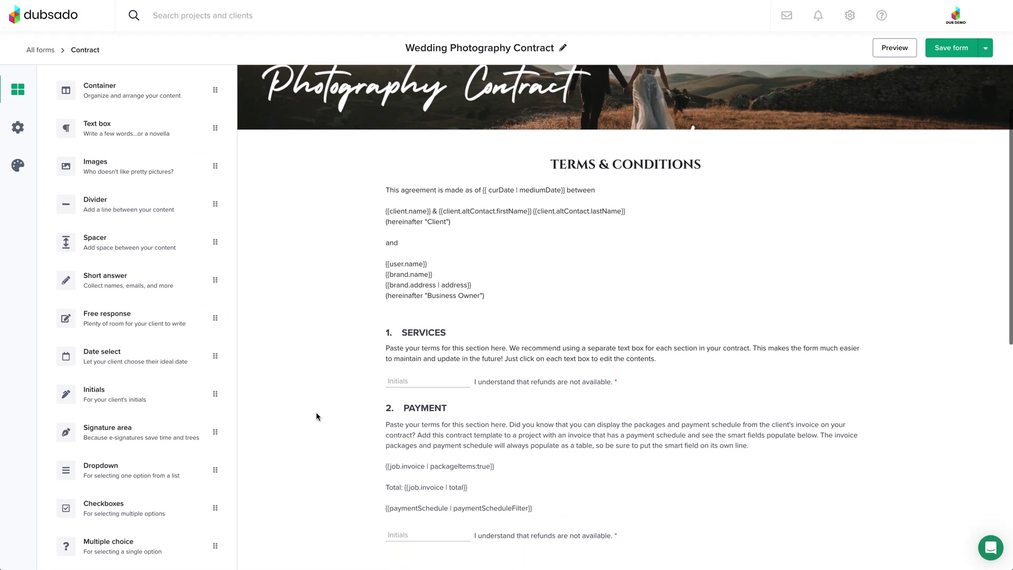
pyautogui.scroll(-3, 316, 417)
pyautogui.scroll(-3, 316, 417)
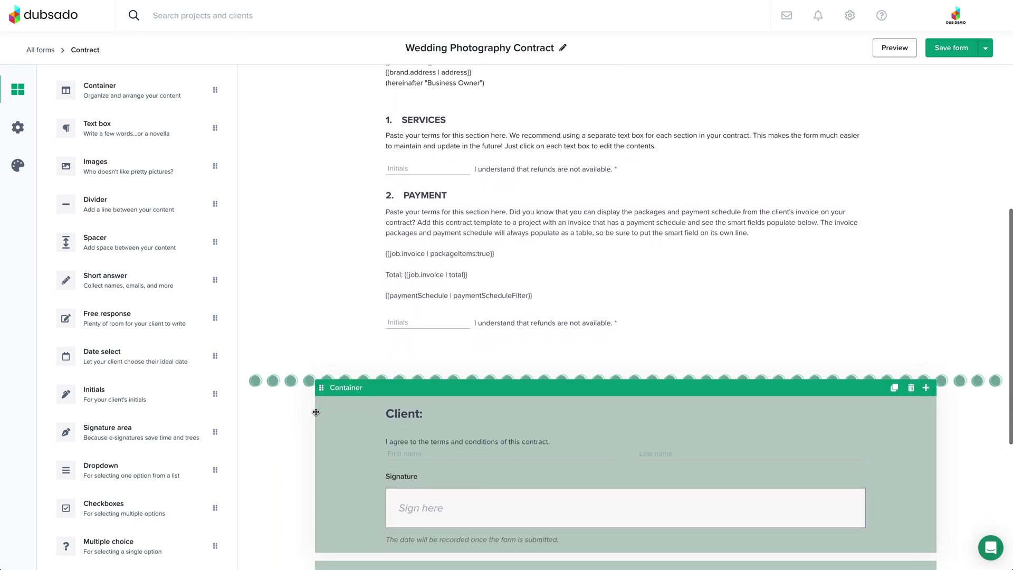
pyautogui.scroll(-3, 317, 417)
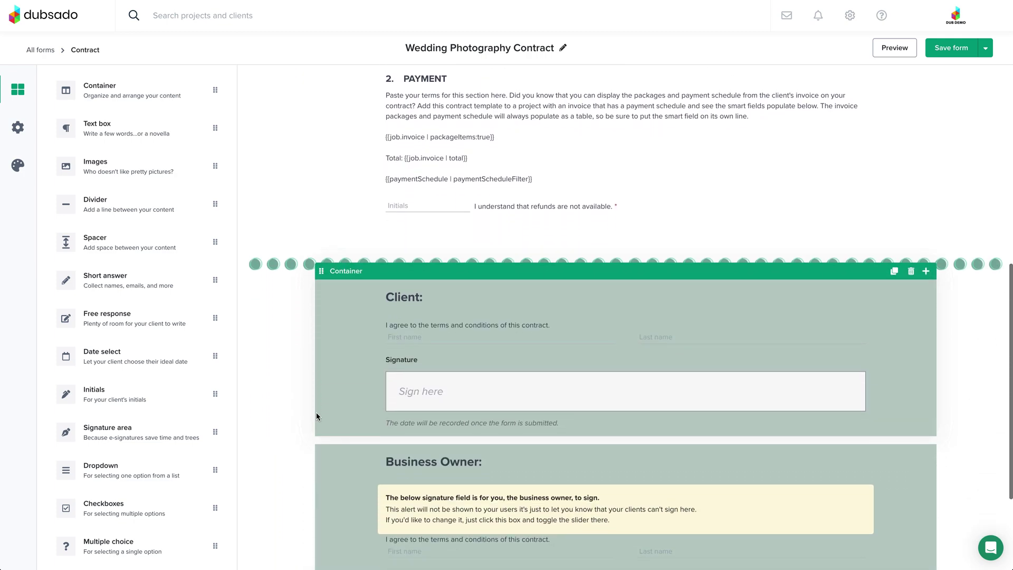
pyautogui.scroll(-3, 316, 412)
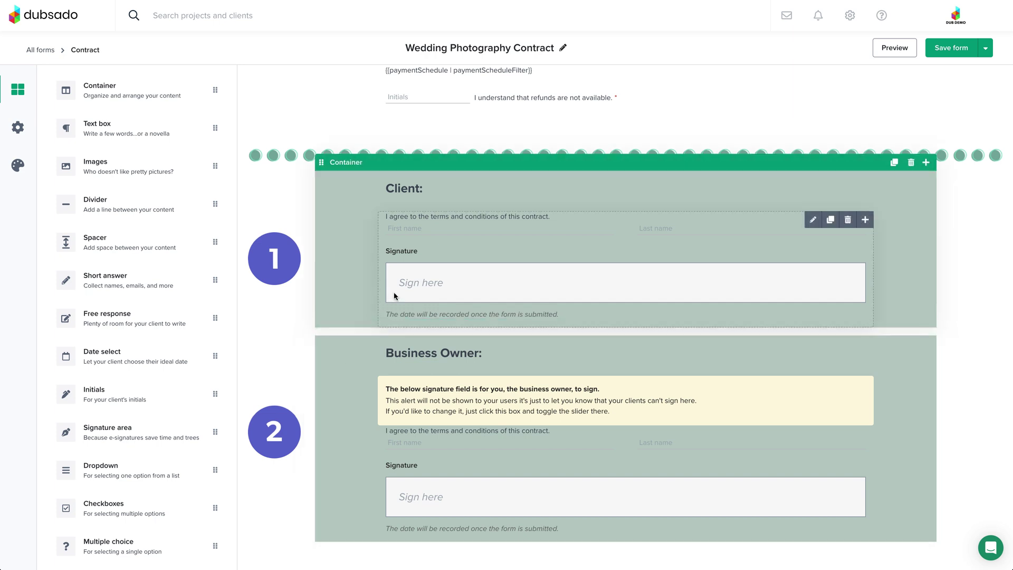
# Show the Business Owner signature's settings with 'You (the owner)' as signer.
pyautogui.click(401, 468)
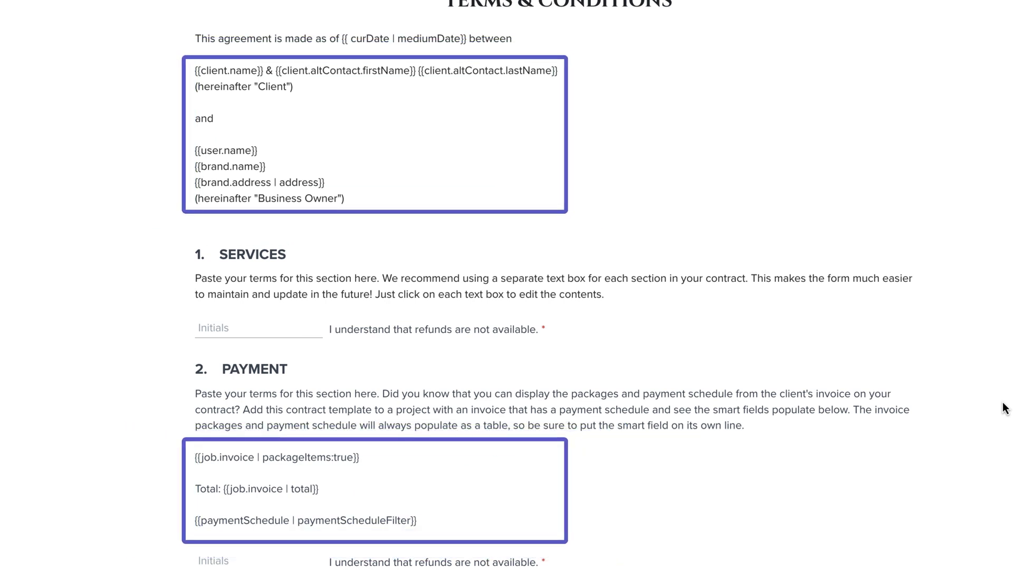
# Edit the Payment section's text inline and browse the Invoice smart fields.
pyautogui.moveTo(878, 417)
pyautogui.click(843, 367)
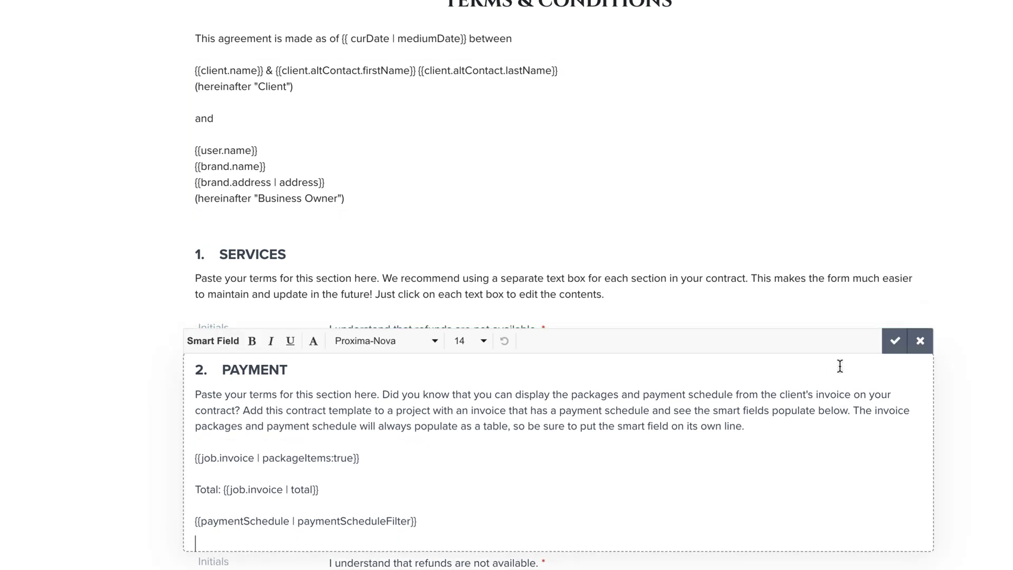
pyautogui.click(220, 341)
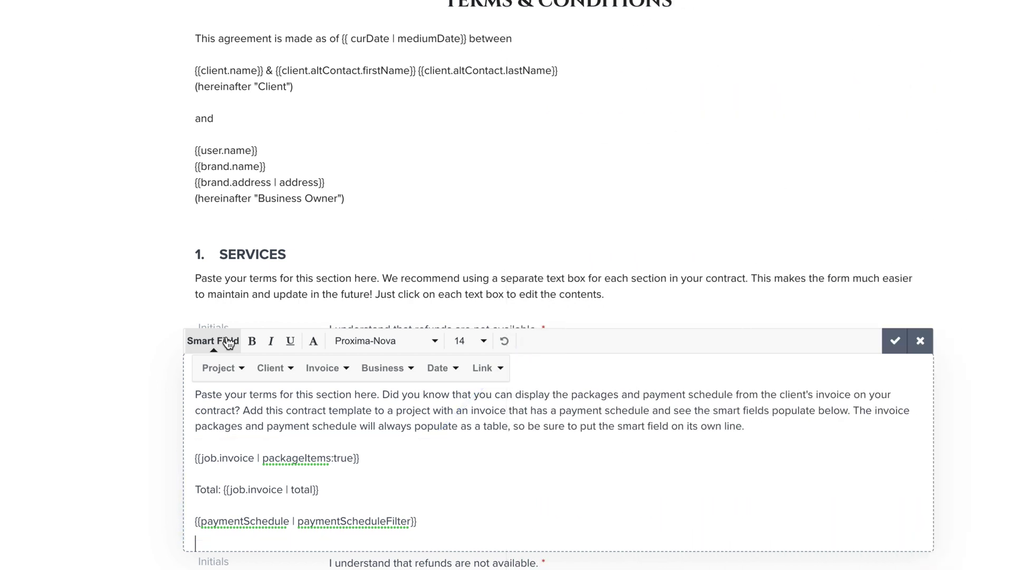
pyautogui.click(335, 374)
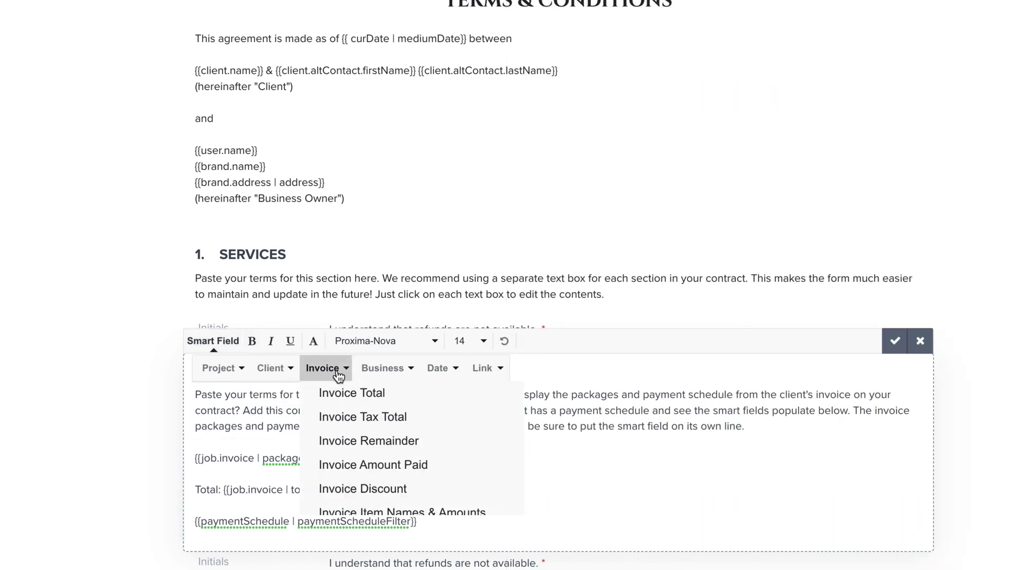
pyautogui.click(338, 375)
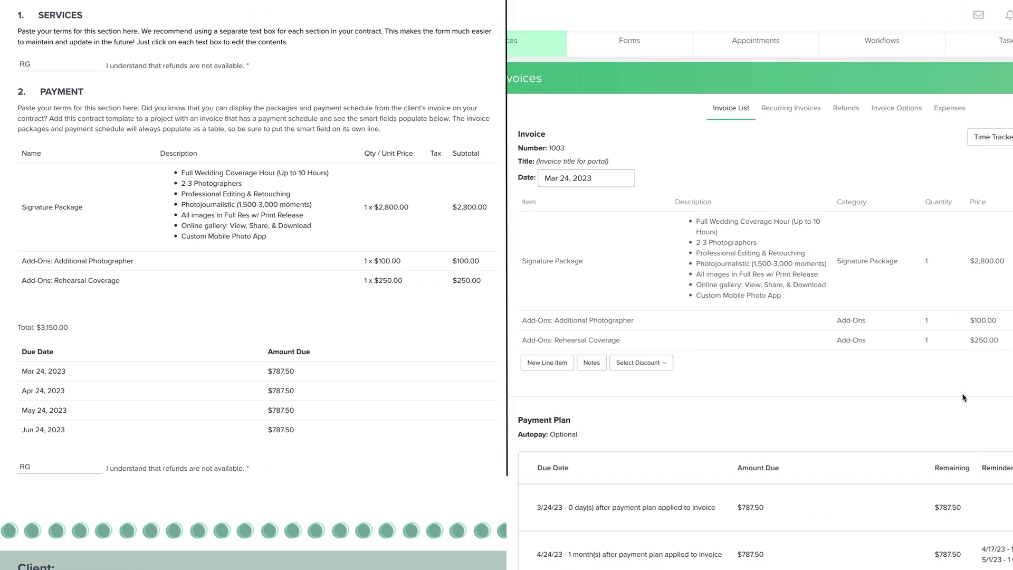
pyautogui.scroll(-2, 963, 397)
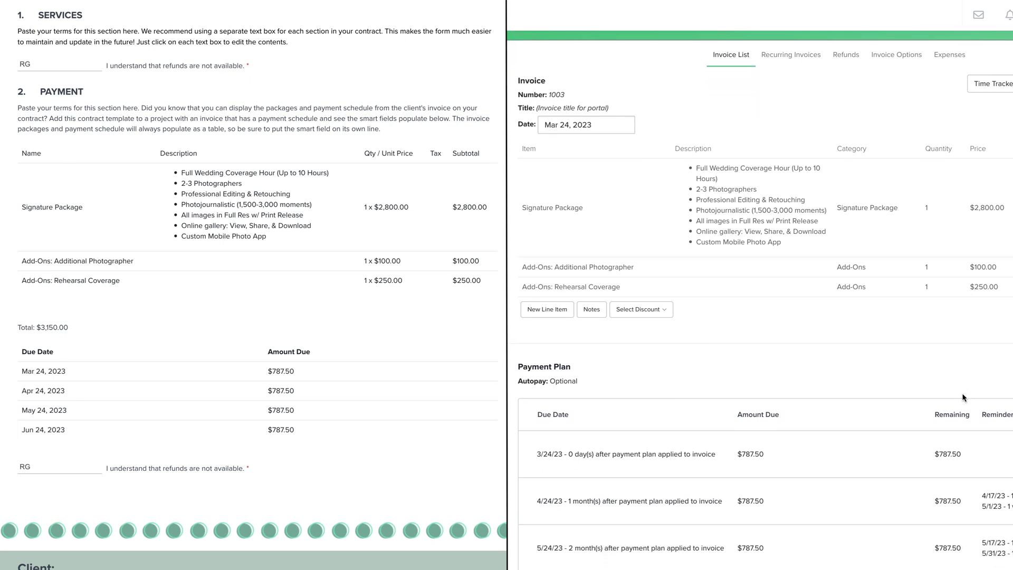
pyautogui.scroll(-2, 963, 398)
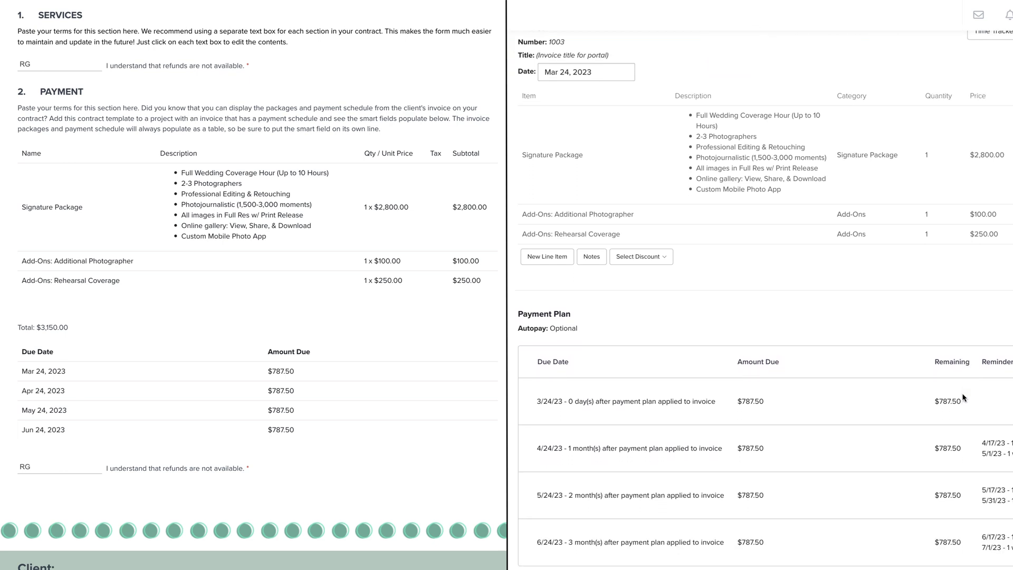
pyautogui.scroll(-1, 963, 398)
pyautogui.scroll(3, 963, 398)
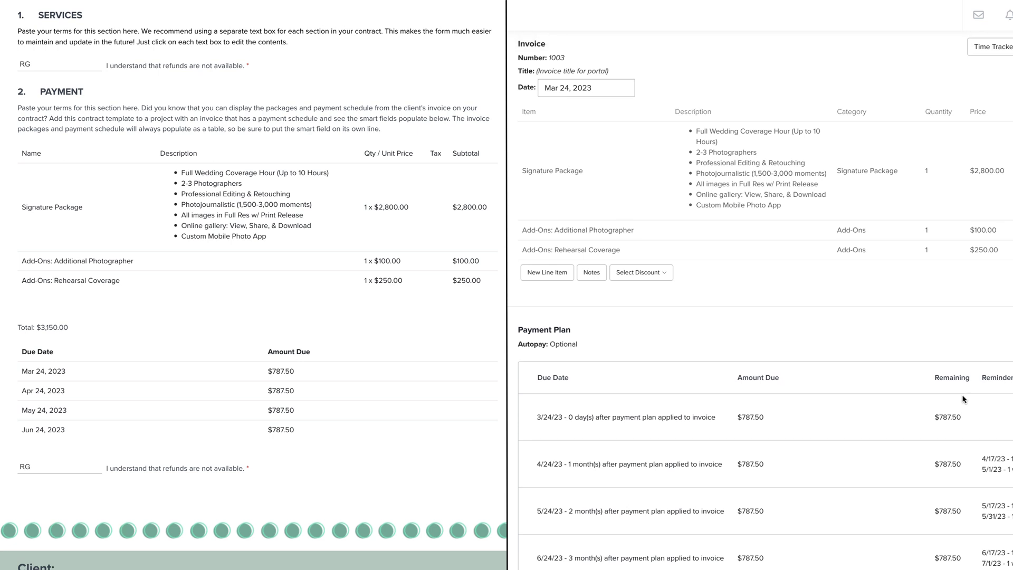
pyautogui.scroll(2, 963, 399)
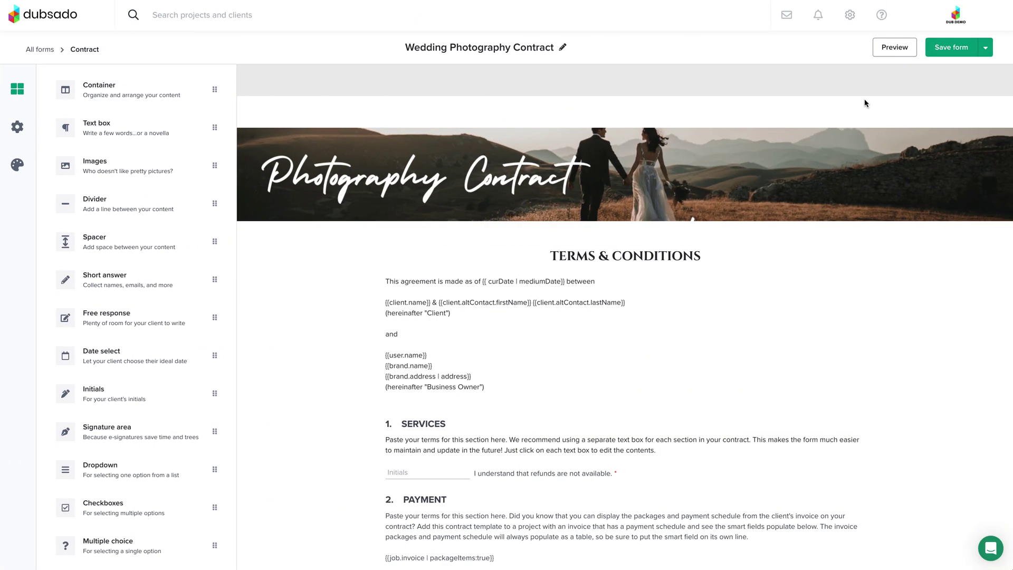
# Save the Wedding Photography Contract template.
pyautogui.click(951, 48)
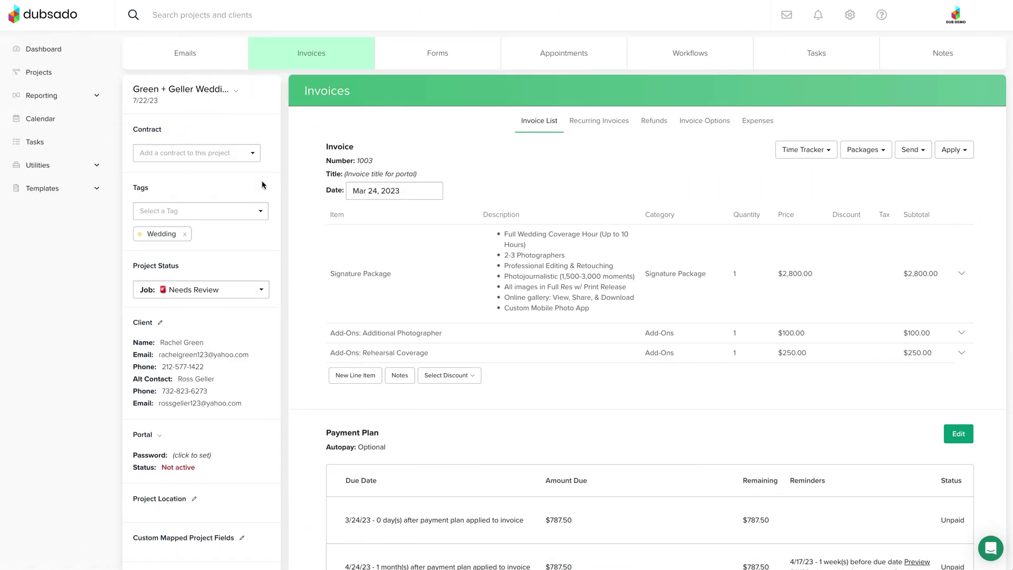
# Pick Wedding Photography Contract from the project's Contract dropdown and add it.
pyautogui.click(228, 156)
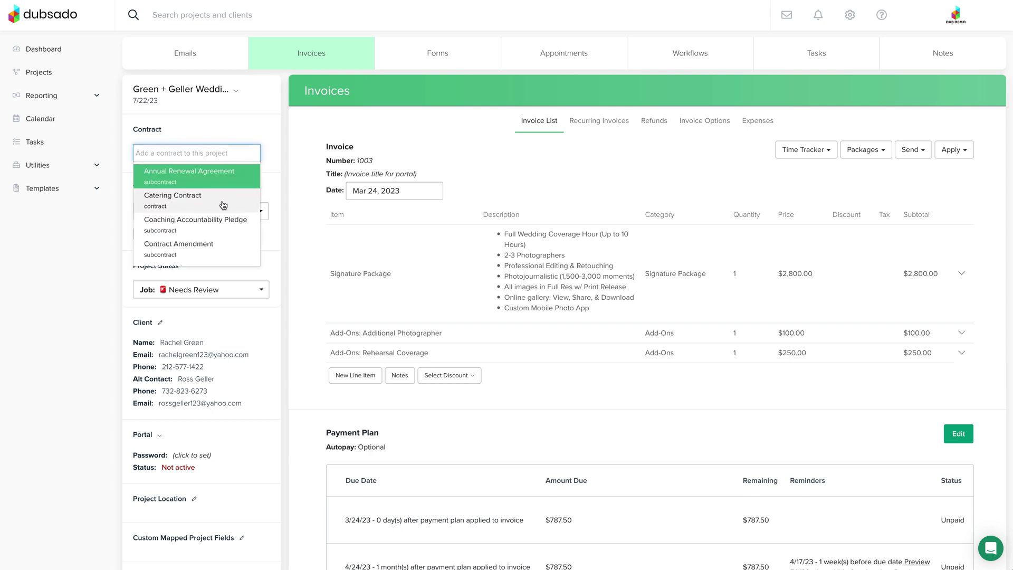
pyautogui.scroll(-5, 224, 205)
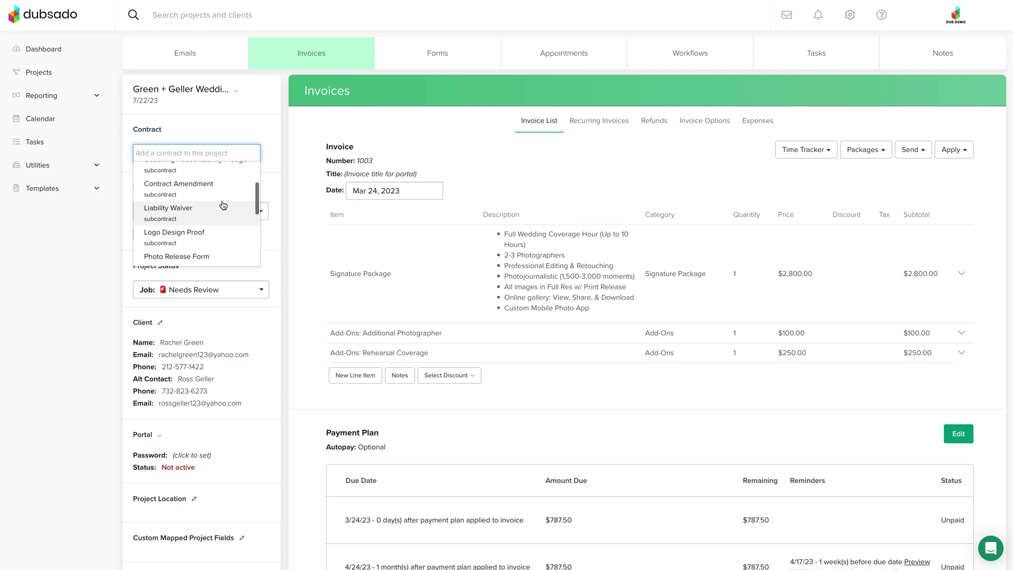
pyautogui.scroll(-2, 223, 205)
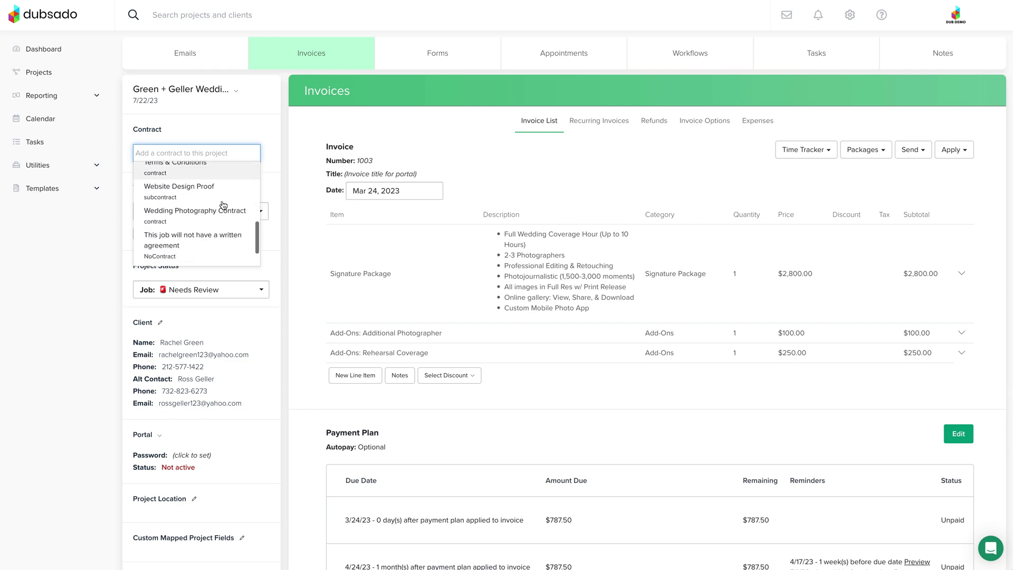
pyautogui.click(224, 208)
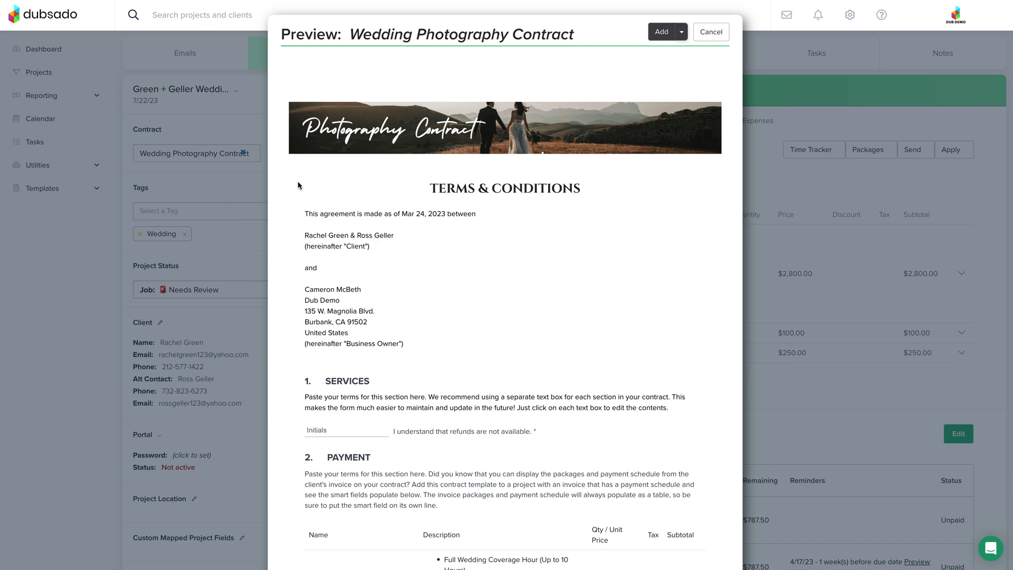
pyautogui.click(660, 32)
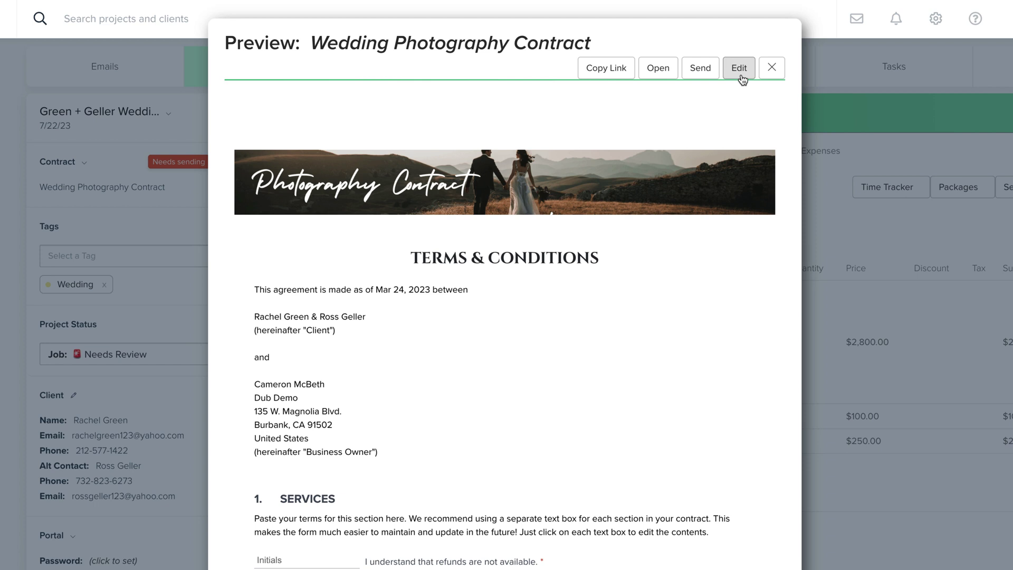
# Reopen the Wedding Photography Contract template in the form builder from its preview.
pyautogui.click(700, 68)
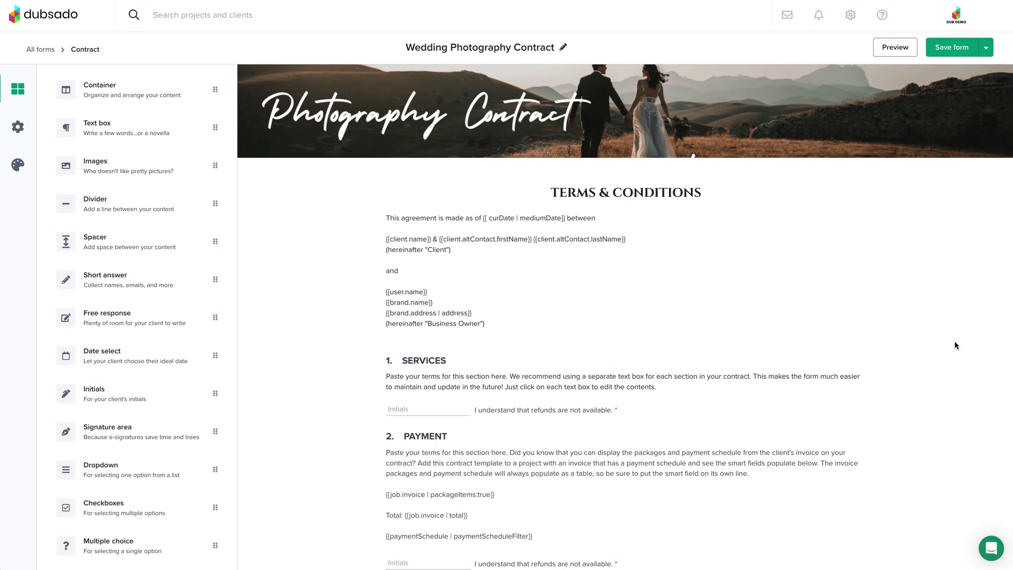
pyautogui.scroll(-3, 956, 346)
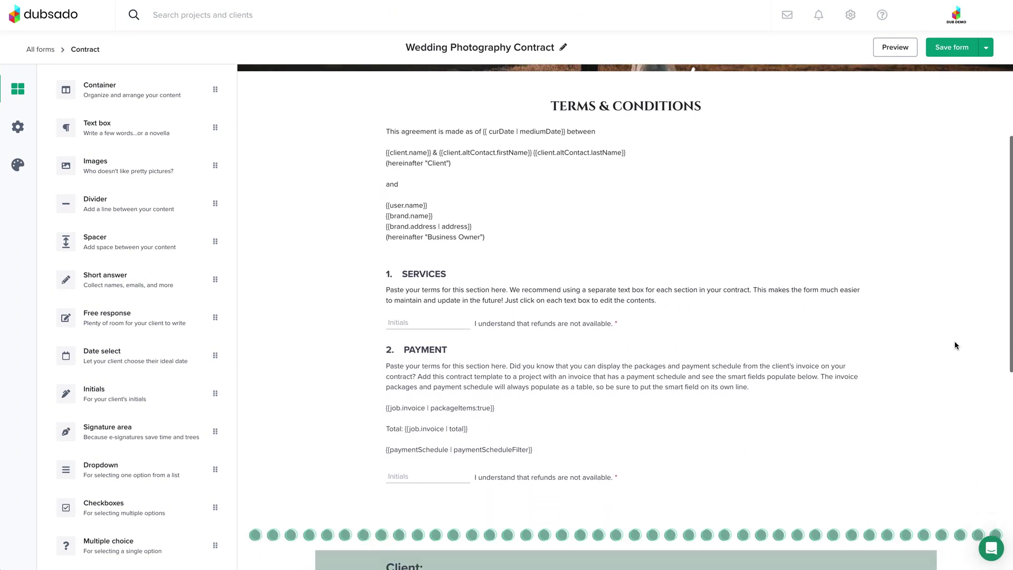
pyautogui.scroll(-3, 957, 346)
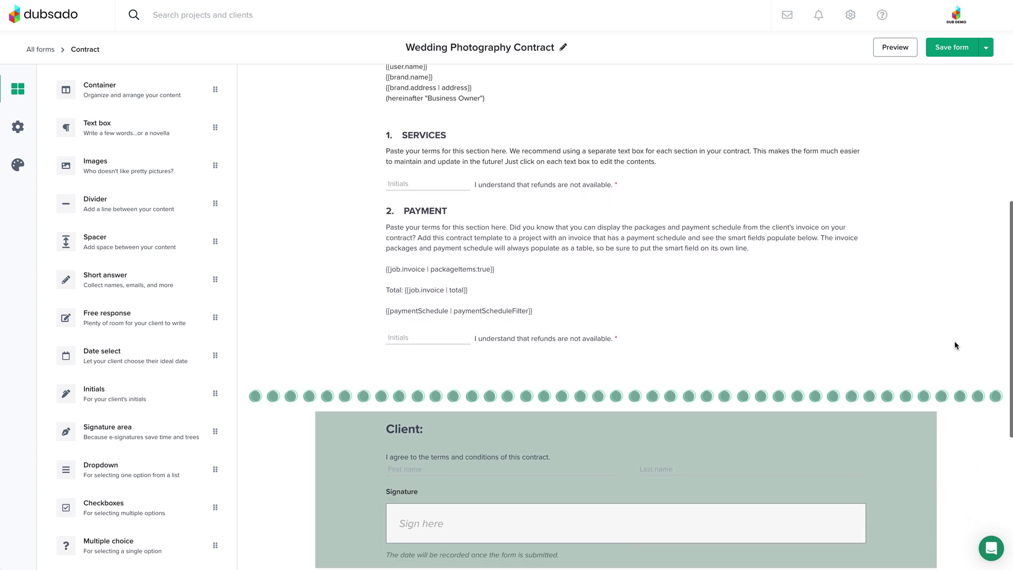
pyautogui.scroll(-3, 956, 346)
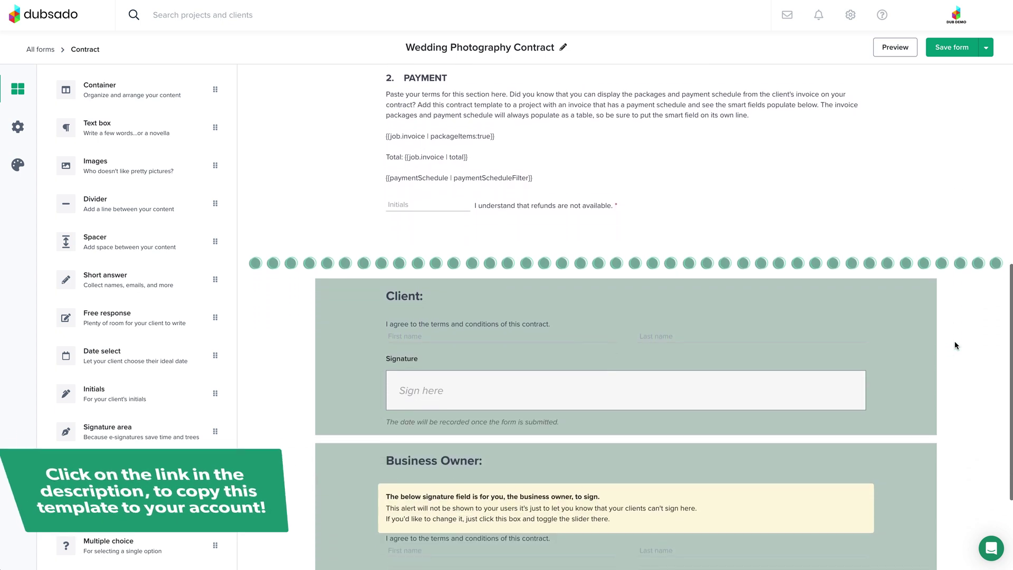
pyautogui.scroll(-3, 956, 346)
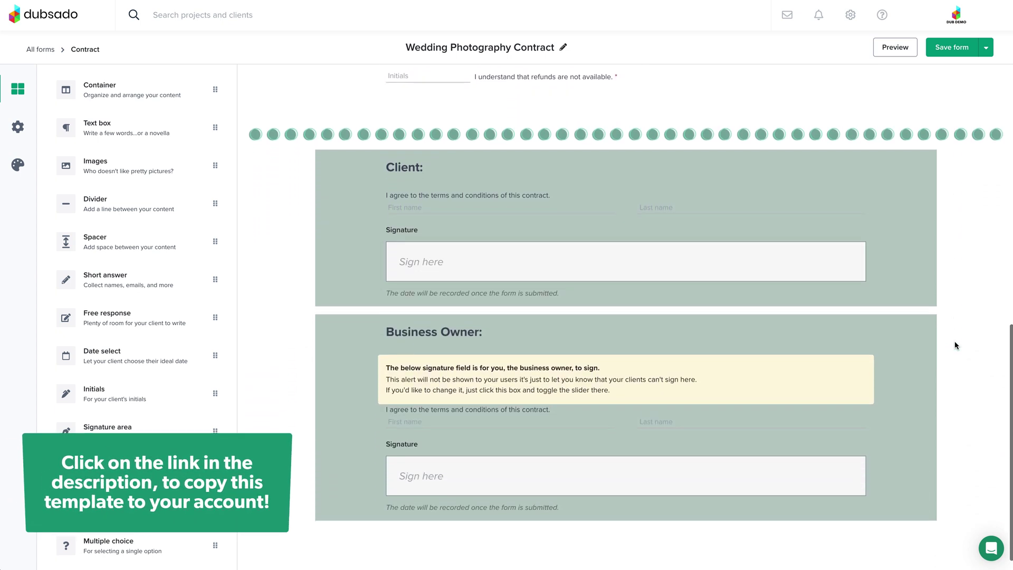
pyautogui.scroll(3, 956, 345)
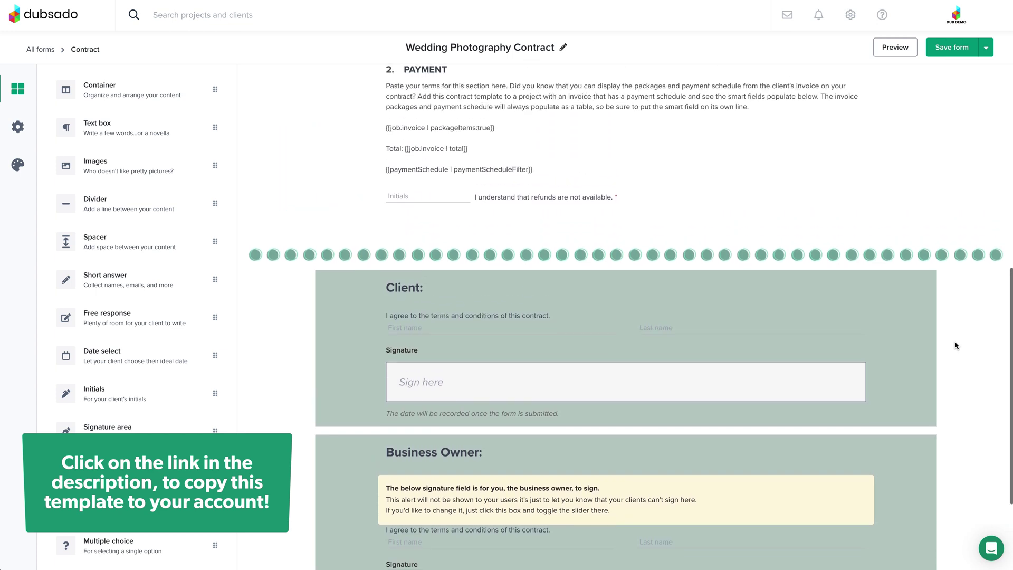
pyautogui.scroll(3, 956, 345)
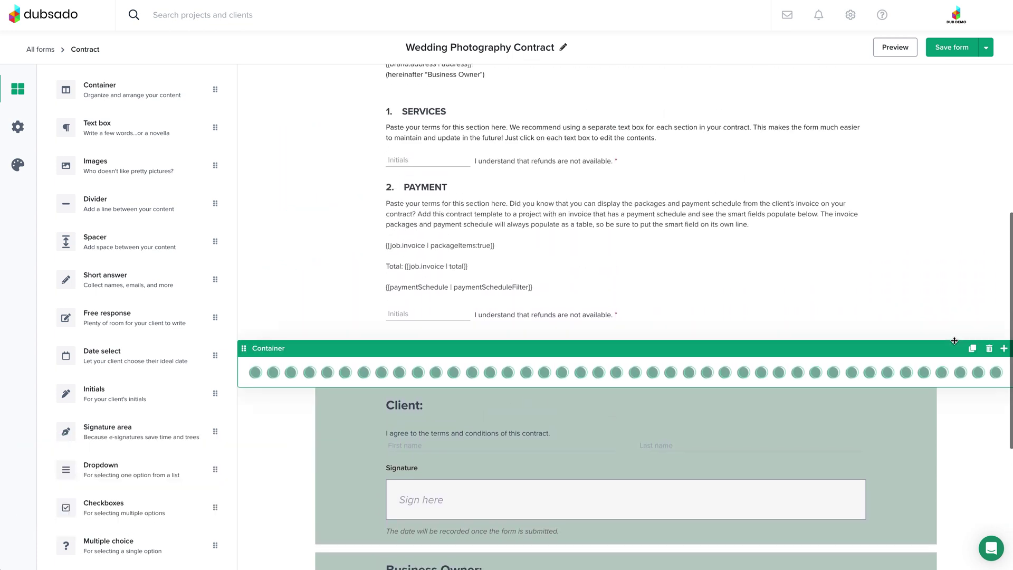
pyautogui.scroll(1, 954, 341)
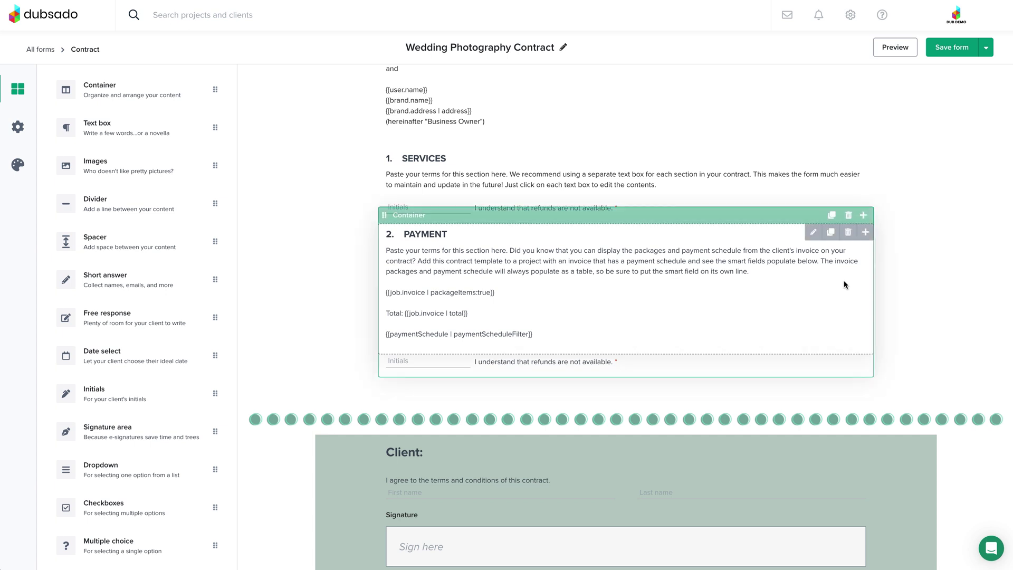